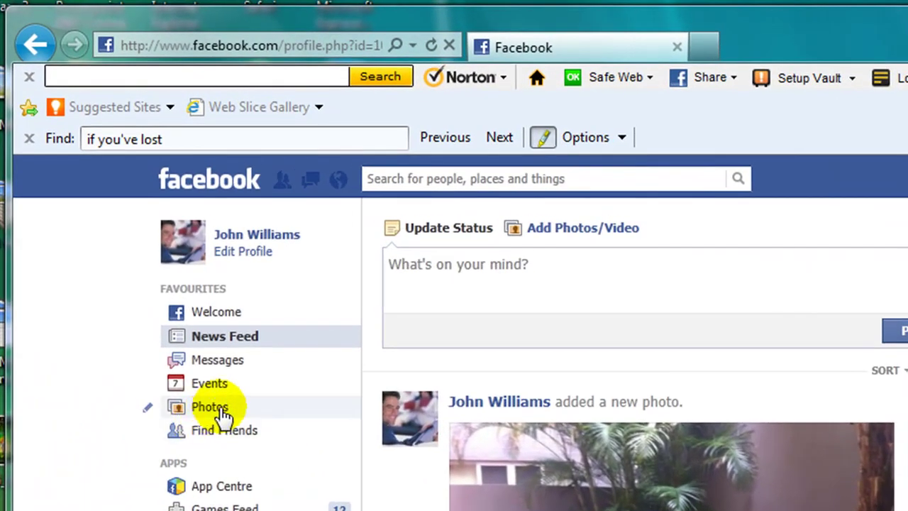
- Go to Photos, switch to Albums, and scroll down to the album grid
click(234, 414)
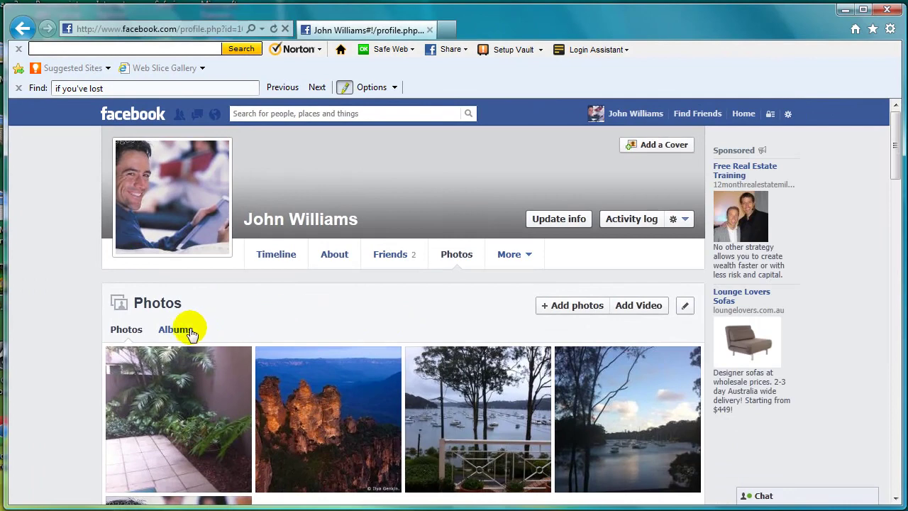
click(183, 331)
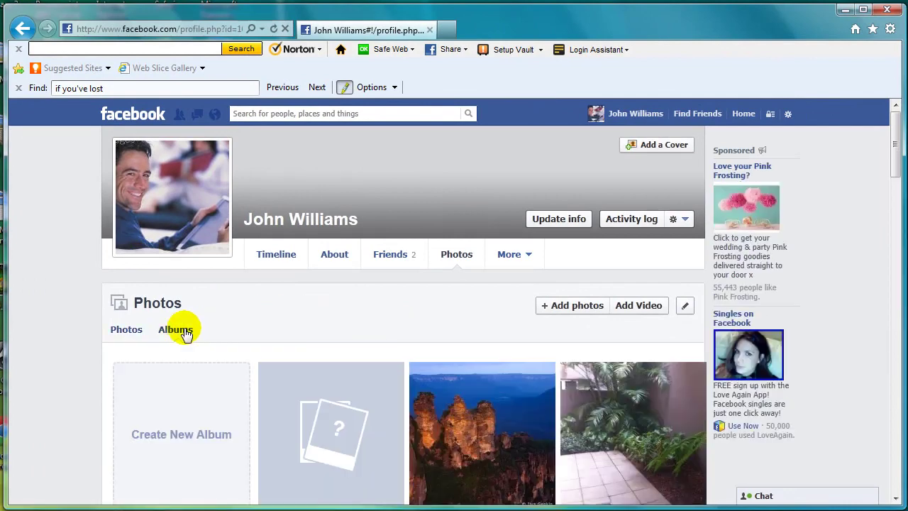
scroll(894, 499, down, 2)
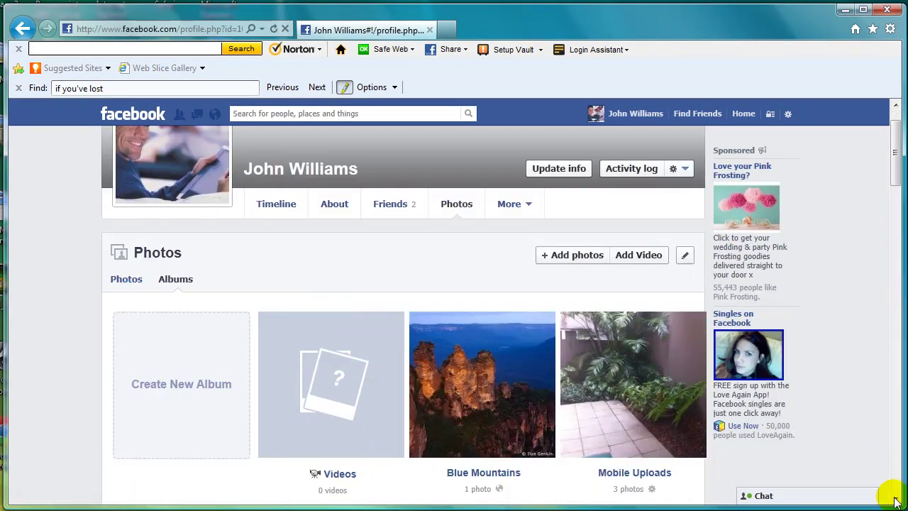
scroll(894, 499, down, 1)
scroll(887, 495, down, 2)
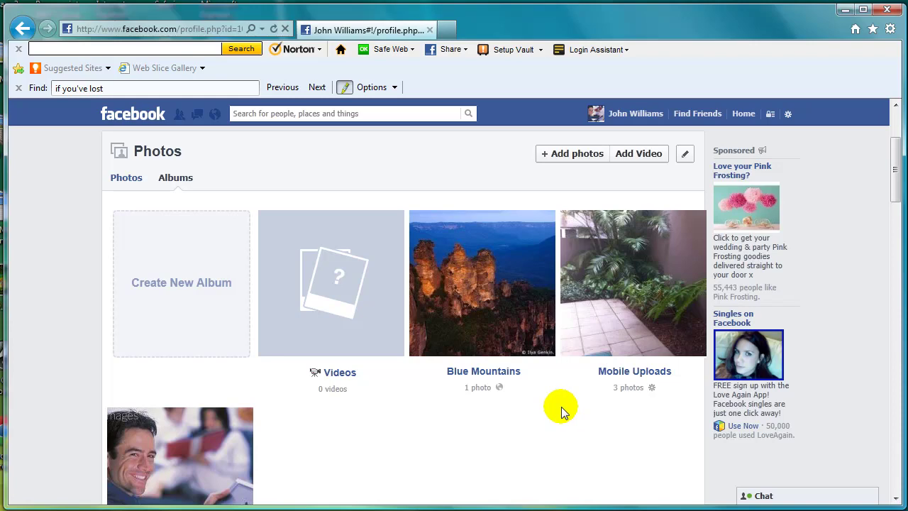
- Create a new album and upload the black-and-white lily image file into it
click(194, 287)
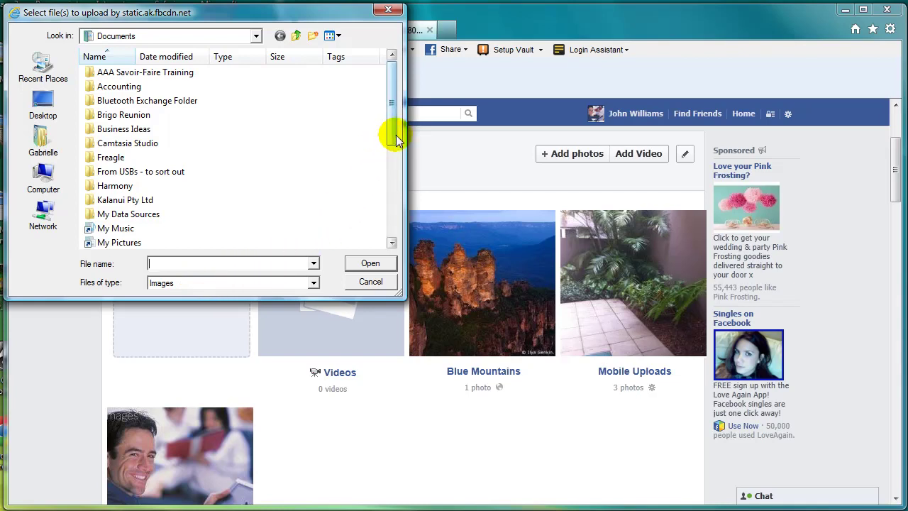
drag(394, 142, 401, 238)
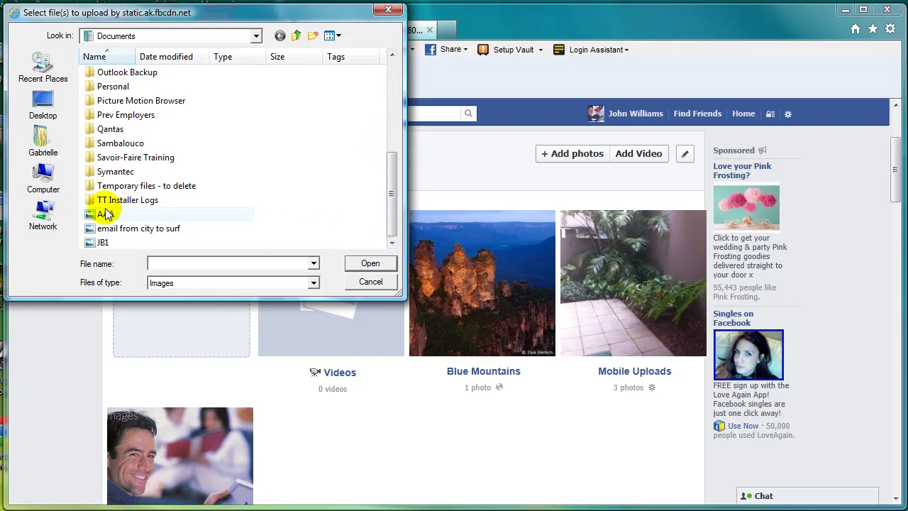
double_click(105, 215)
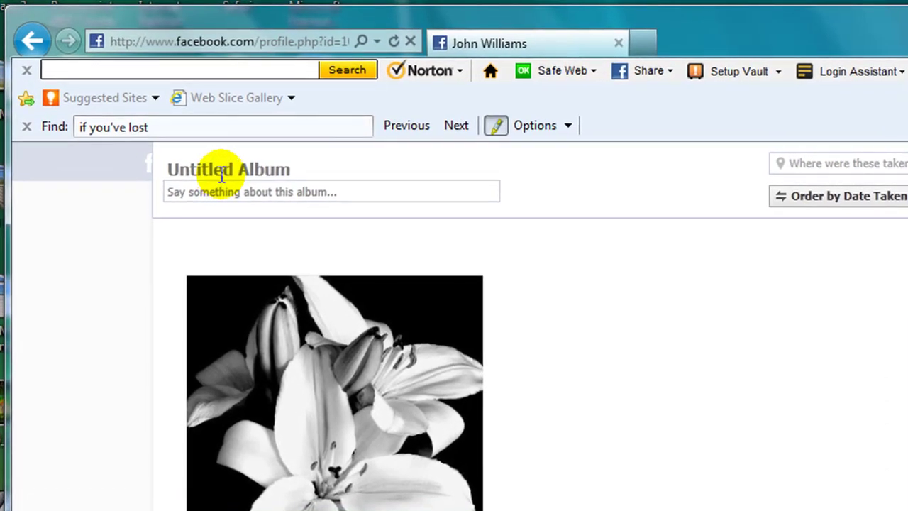
- Retitle the untitled album 'Nice Places', keep privacy Public, and post the photos
click(221, 170)
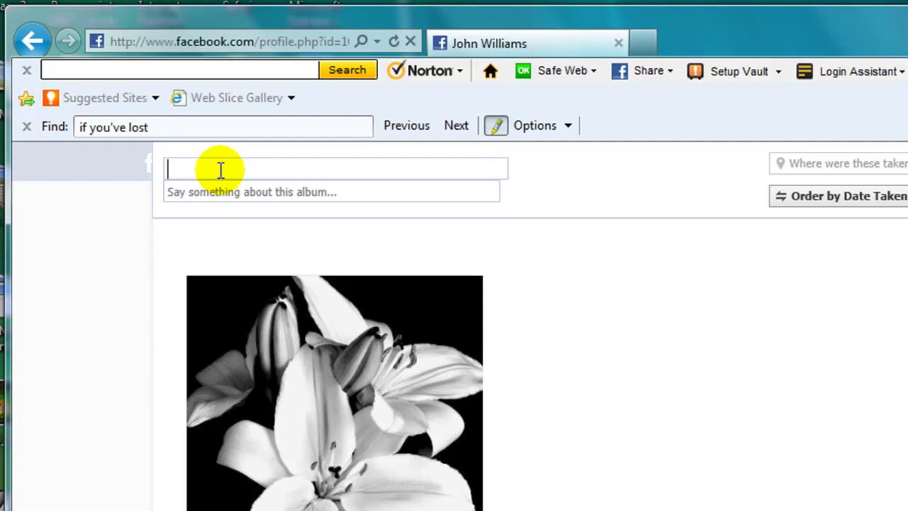
text(Nice Place)
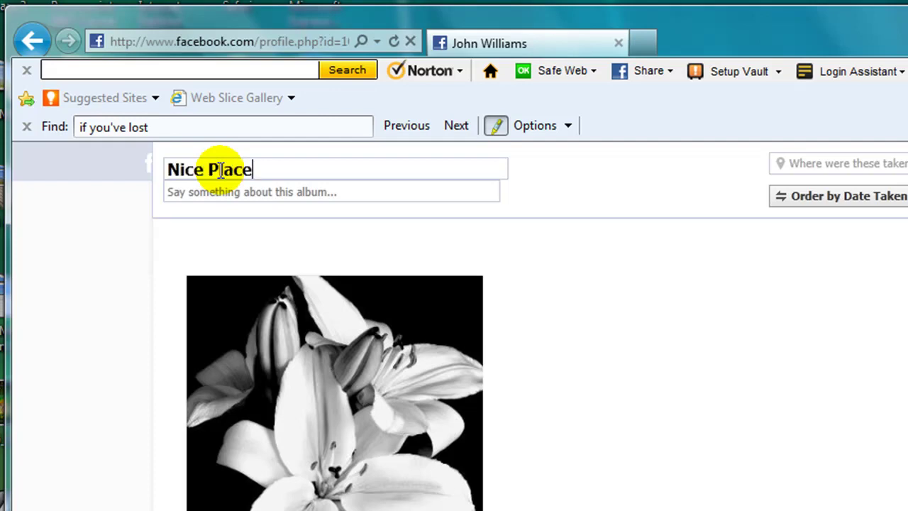
text(s)
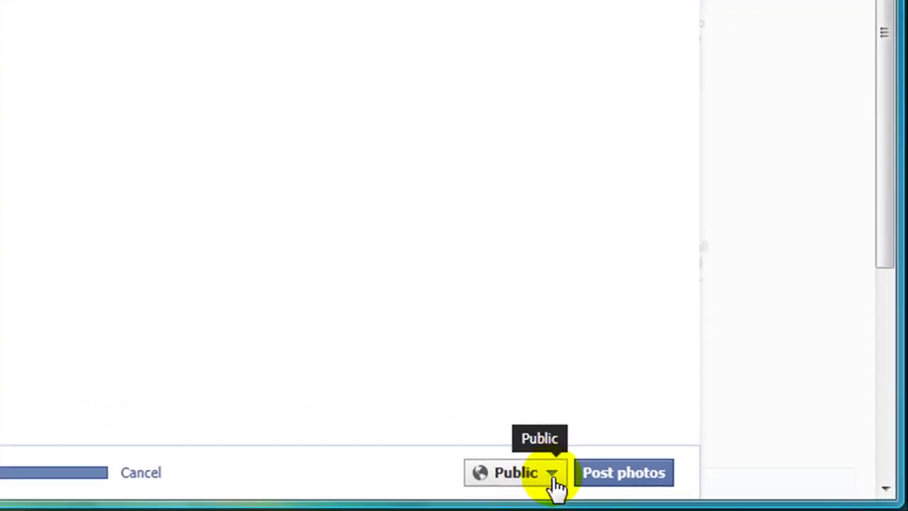
click(554, 482)
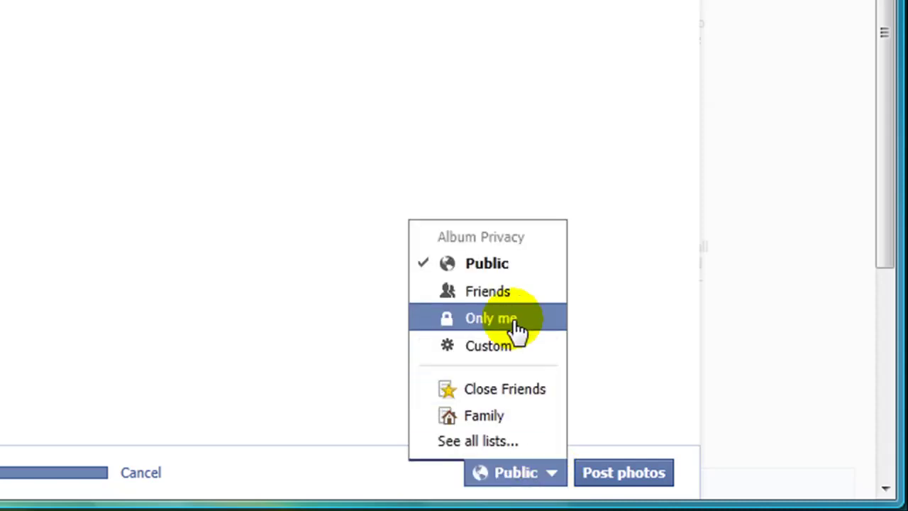
click(622, 478)
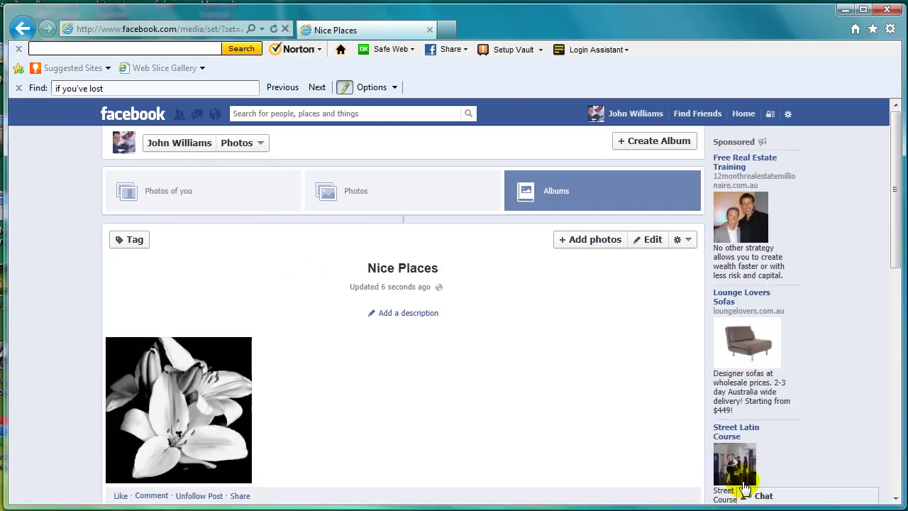
- Scroll to Other Albums and open Mobile Uploads, showing its three photos
click(895, 499)
scroll(895, 499, down, 2)
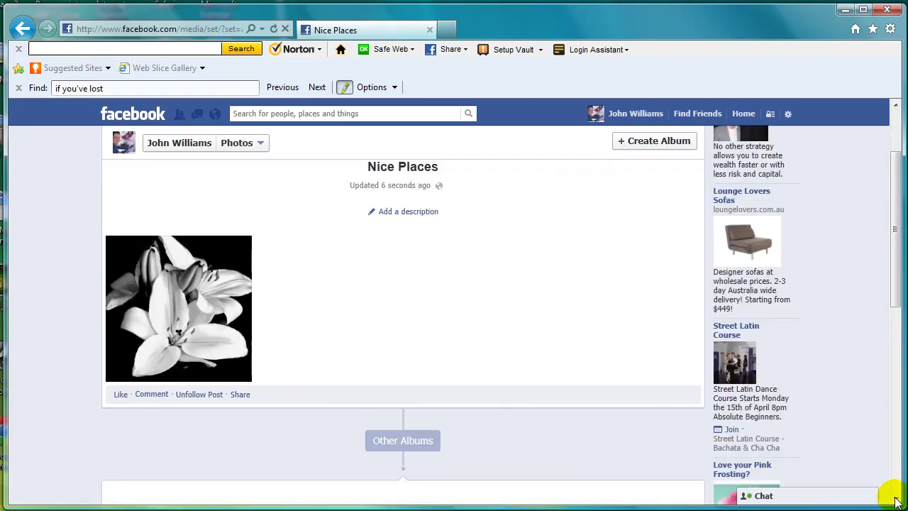
scroll(895, 500, down, 1)
scroll(895, 500, down, 2)
scroll(721, 383, down, 2)
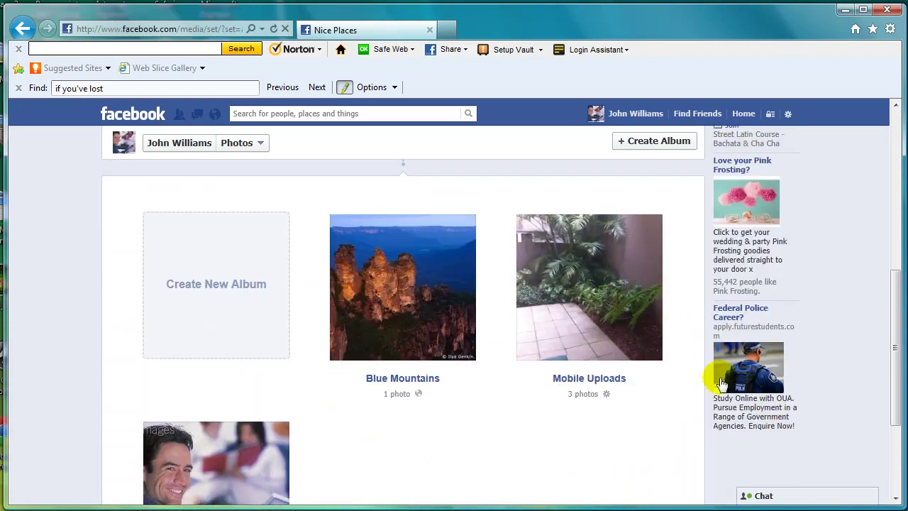
click(609, 380)
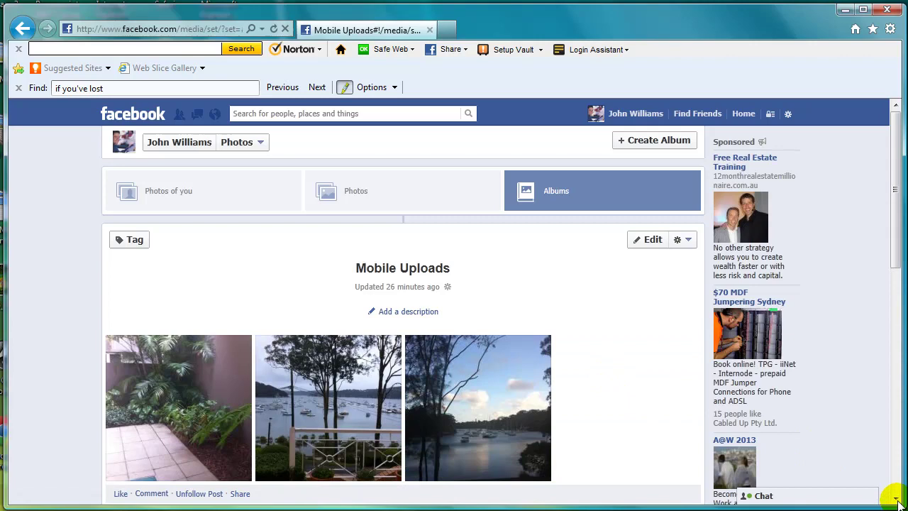
scroll(895, 499, down, 1)
scroll(896, 500, down, 1)
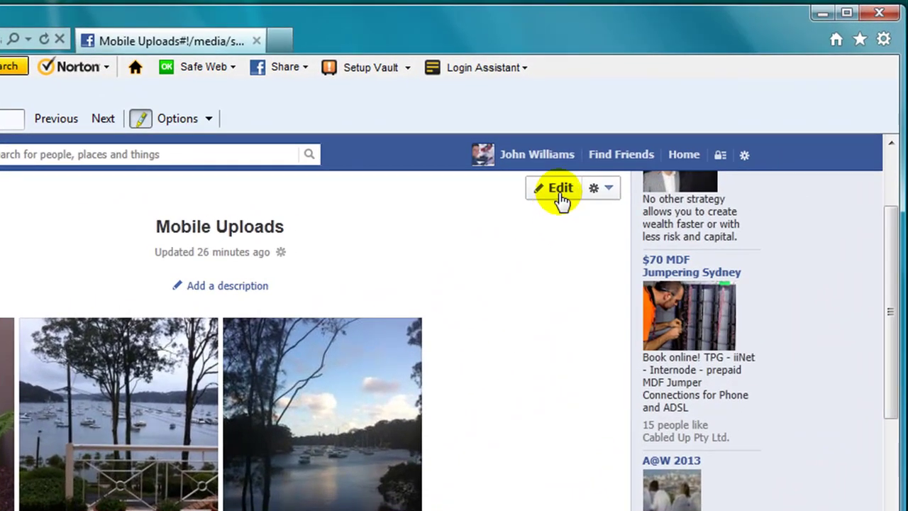
- Move the moored-boats harbour photo from Mobile Uploads into the Nice Places album
click(560, 194)
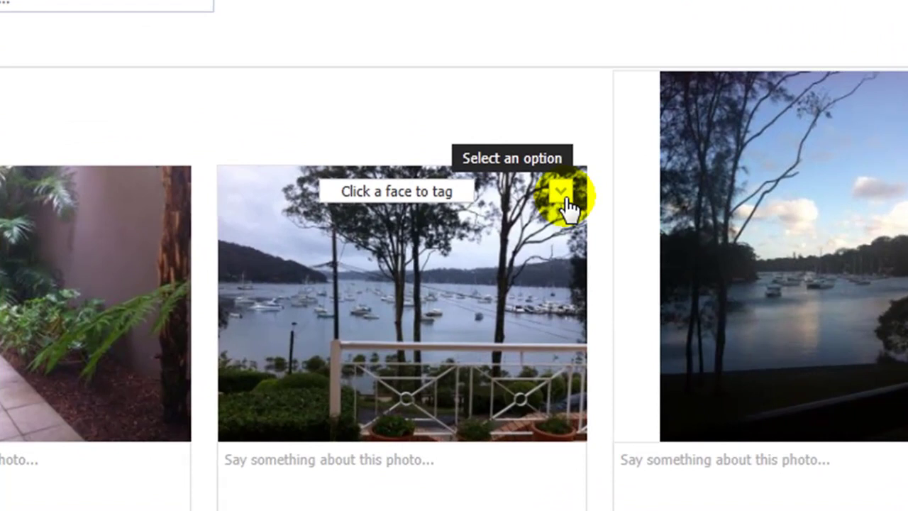
click(562, 191)
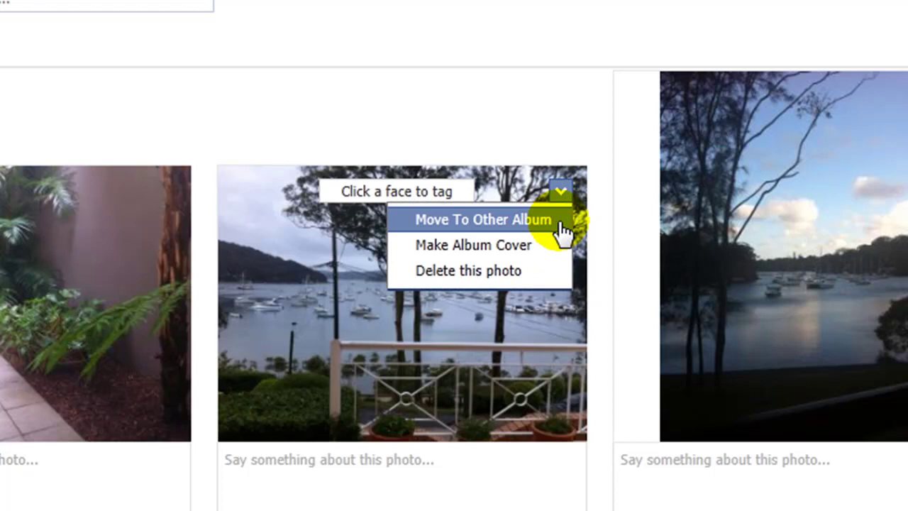
click(564, 233)
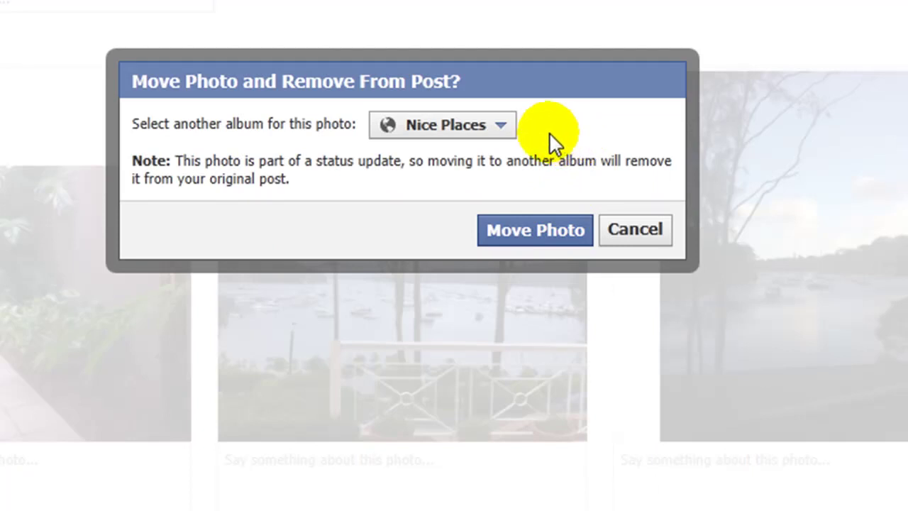
click(511, 138)
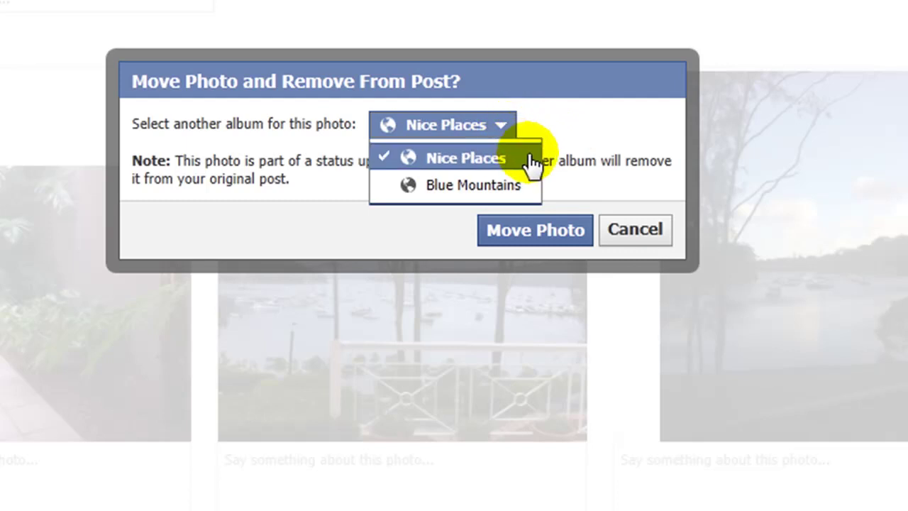
click(532, 162)
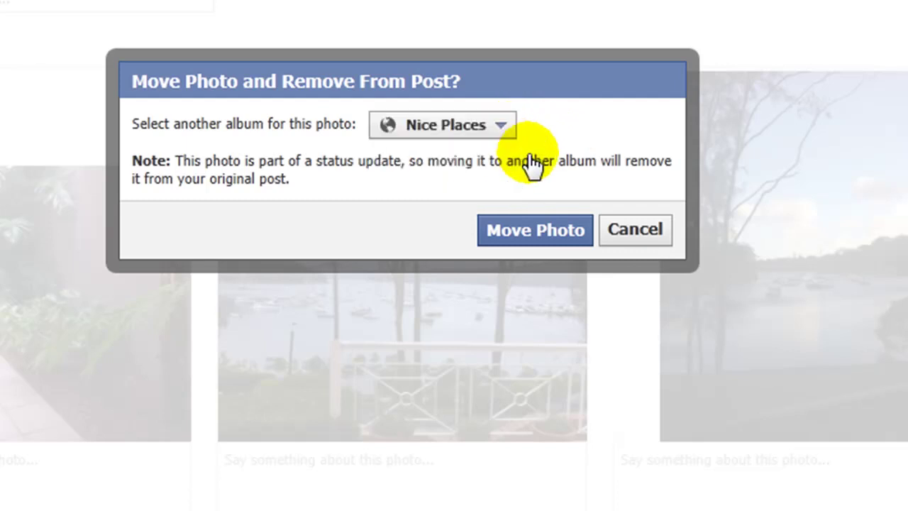
click(537, 234)
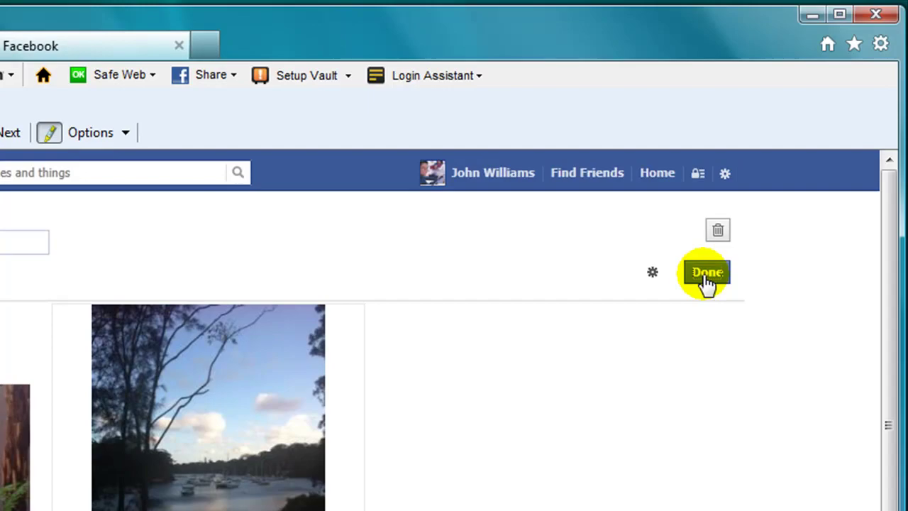
- Finish editing, open Nice Places, and delete its black-and-white lily photo
click(707, 276)
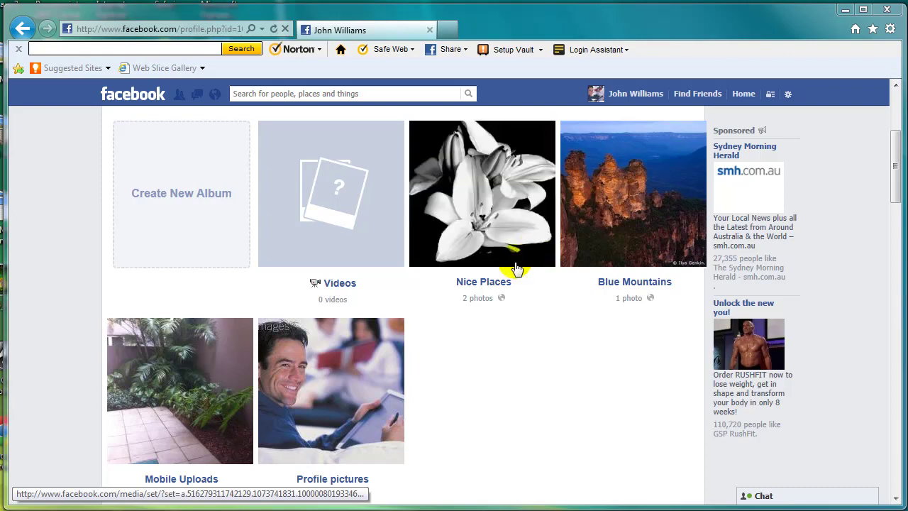
click(499, 284)
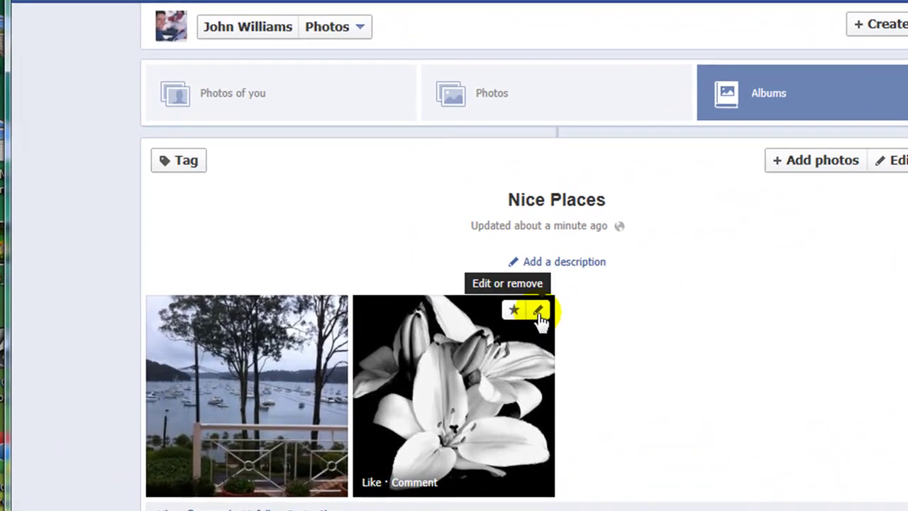
click(539, 313)
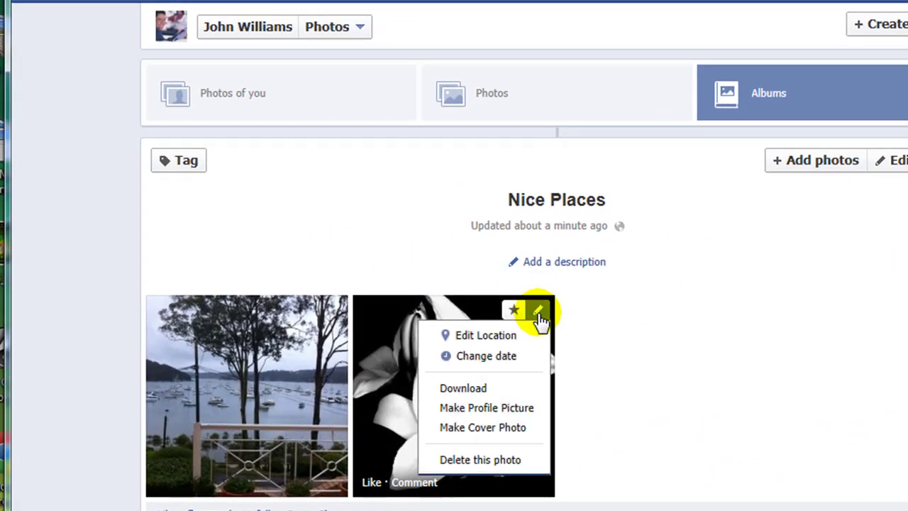
click(521, 462)
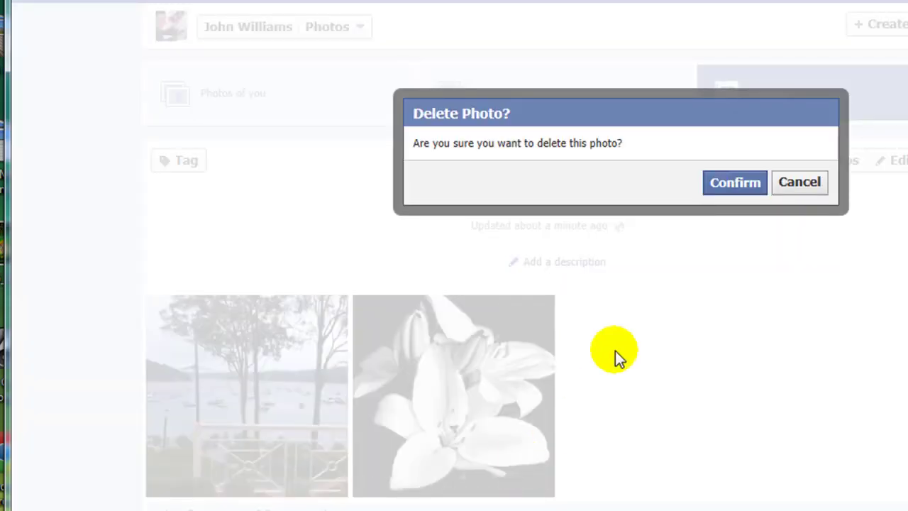
click(756, 193)
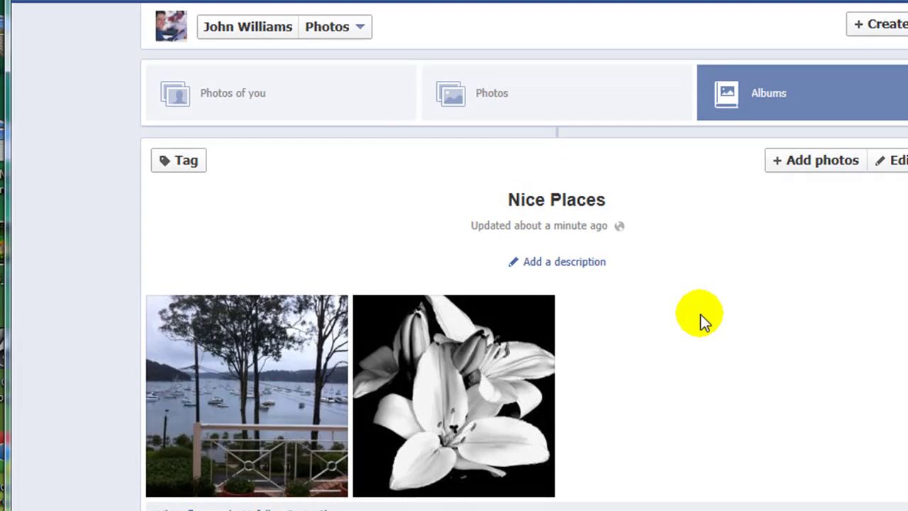
- Open the Nice Places album's globe privacy menu to verify Public is selected
click(633, 229)
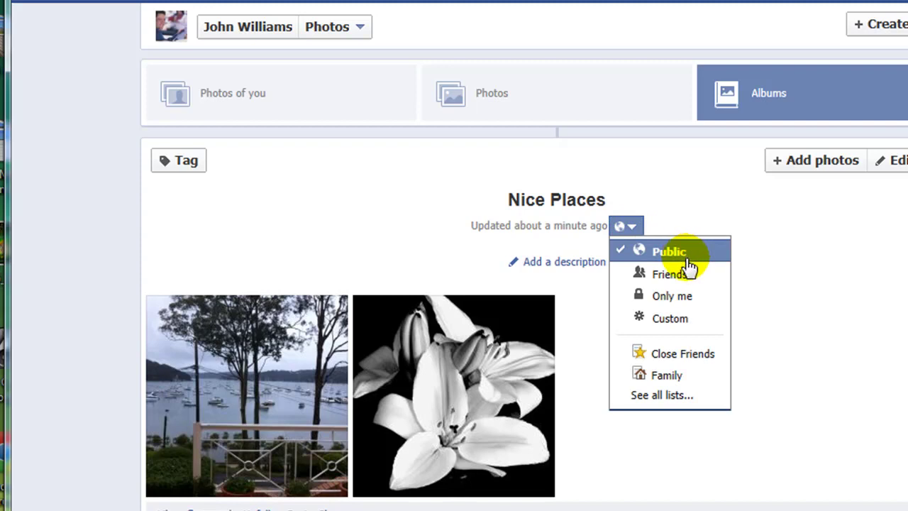